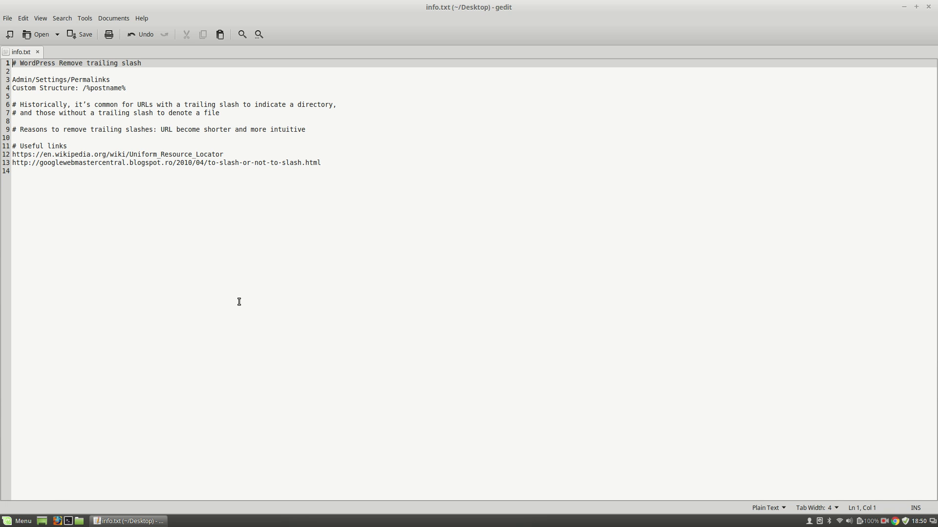
Open Firefox, go to wp.liviubalan.com/admin and log in to the WordPress Dashboard.
{"action": "left_click", "coordinate": [58, 521]}
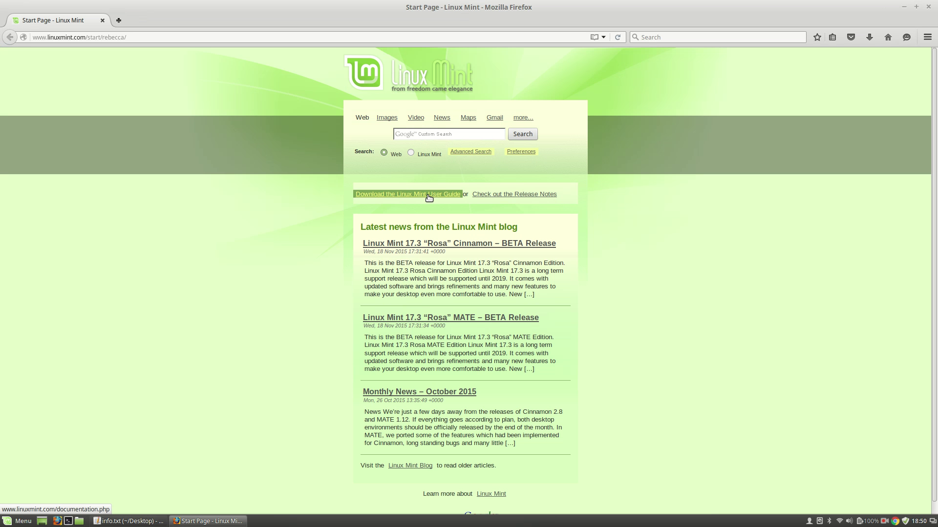
{"action": "key", "text": "ctrl+l"}
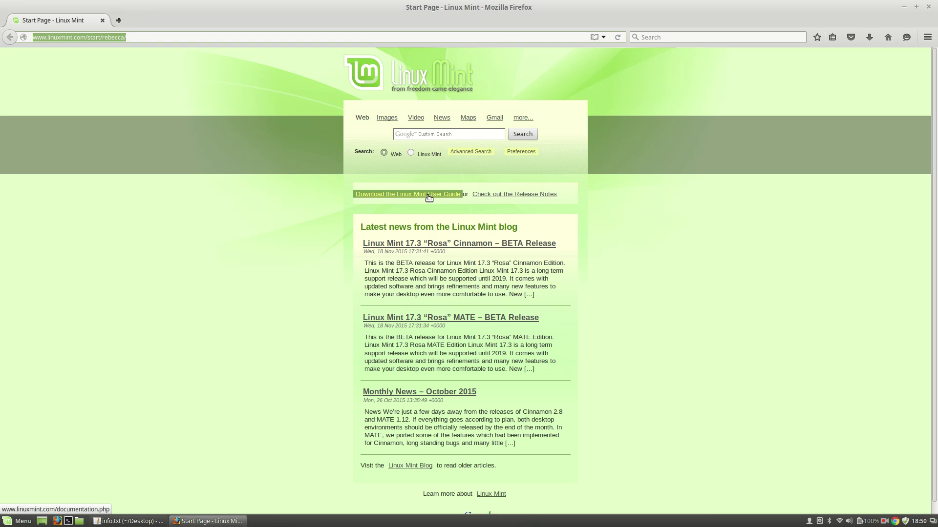
{"action": "type", "text": "wp."}
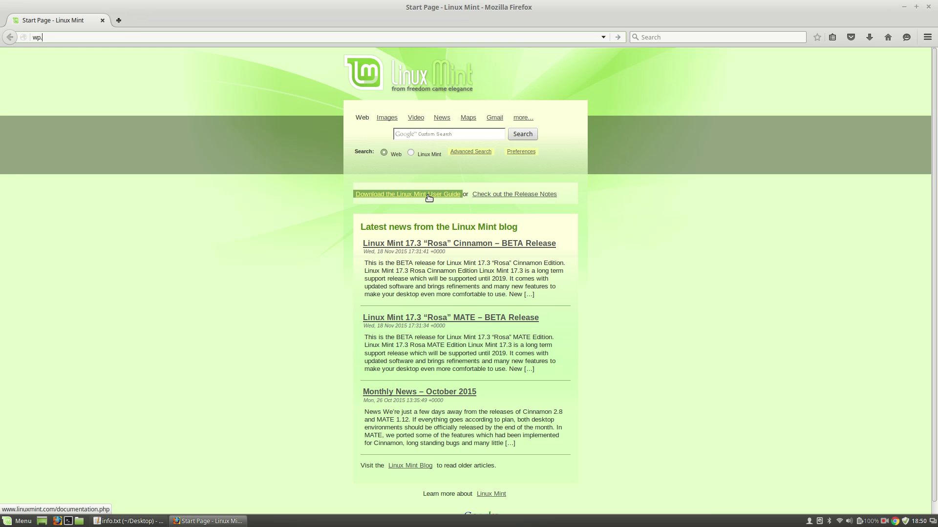
{"action": "type", "text": "liviubalan.com/admin"}
{"action": "key", "text": "Return"}
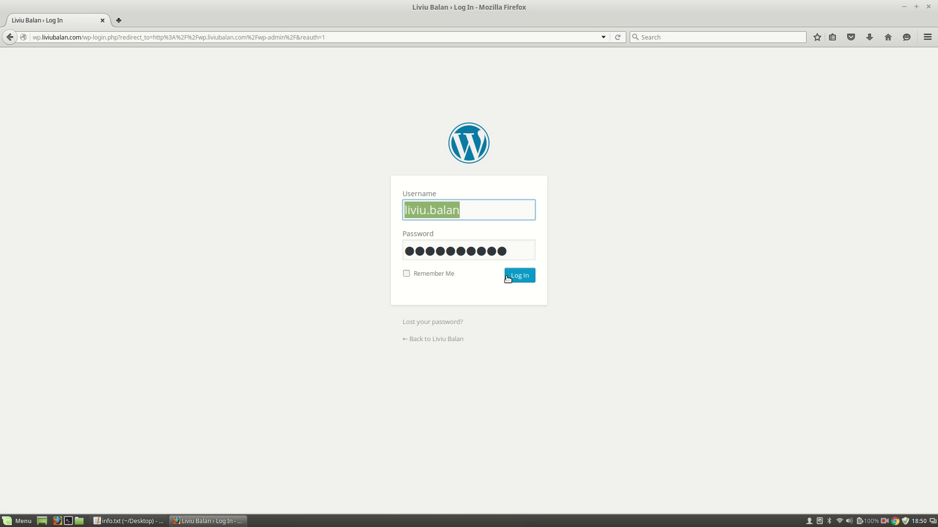
{"action": "left_click", "coordinate": [518, 277]}
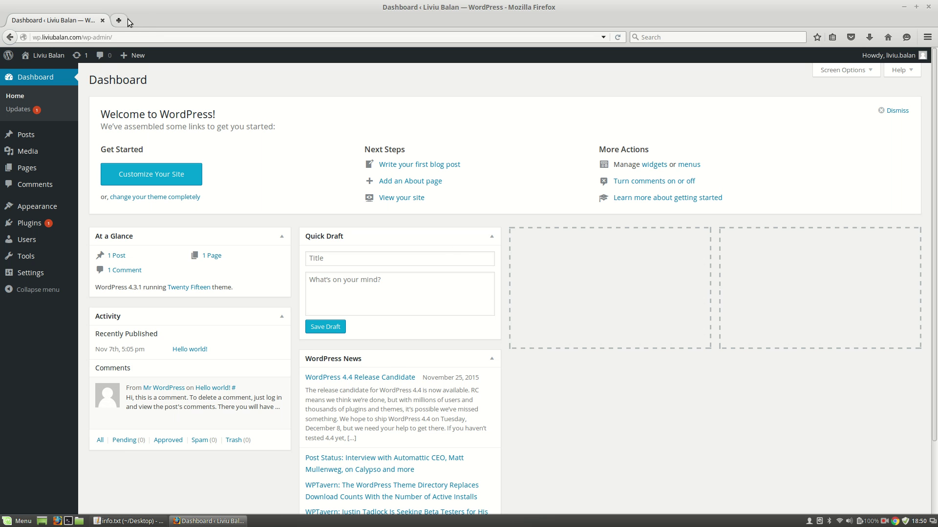
Open the site's public front page in a new tab, using the admin address without wp-admin/.
{"action": "left_click_drag", "start_coordinate": [128, 37], "coordinate": [9, 40]}
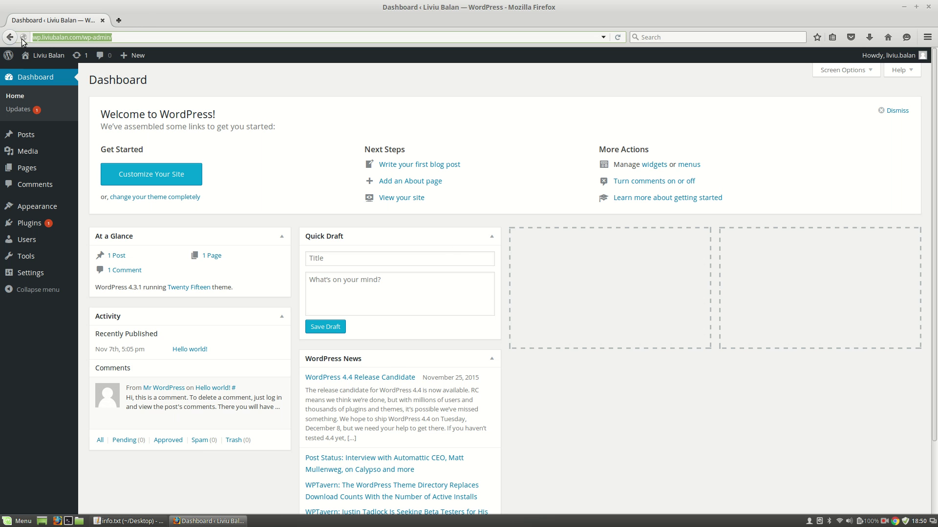
{"action": "key", "text": "ctrl+c"}
{"action": "key", "text": "ctrl+t"}
{"action": "key", "text": "ctrl+v"}
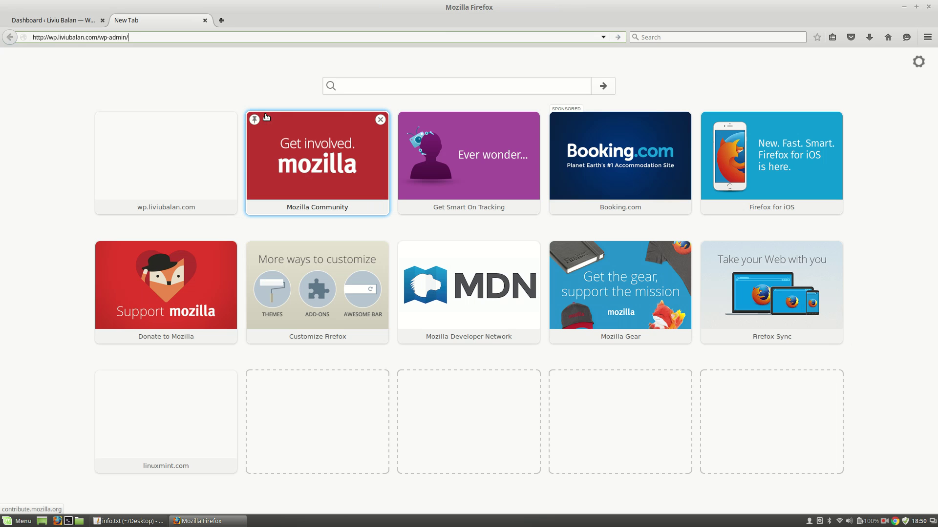
{"action": "key", "text": "BackSpace"}
{"action": "key", "text": "BackSpace"}
{"action": "key", "text": "BackSpace"}
{"action": "key", "text": "BackSpace"}
{"action": "key", "text": "BackSpace"}
{"action": "key", "text": "BackSpace"}
{"action": "key", "text": "BackSpace"}
{"action": "key", "text": "BackSpace"}
{"action": "key", "text": "BackSpace"}
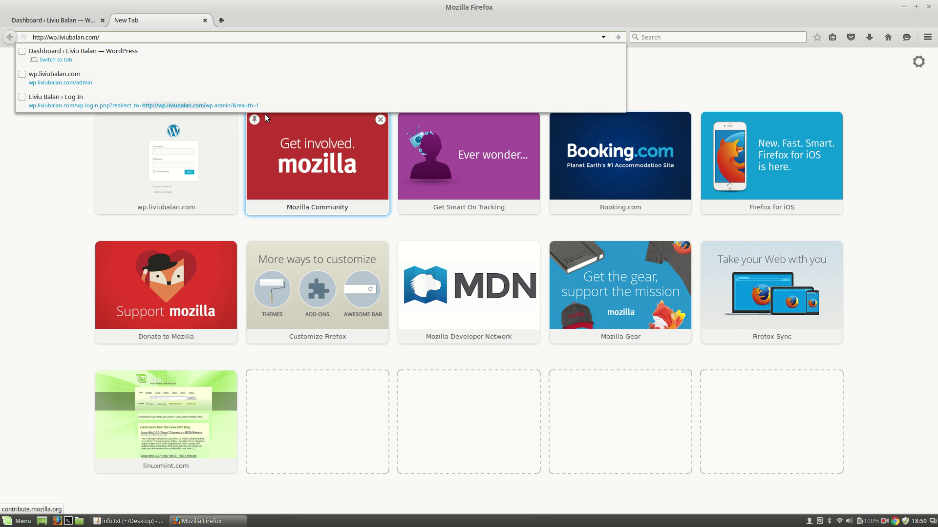
{"action": "key", "text": "Return"}
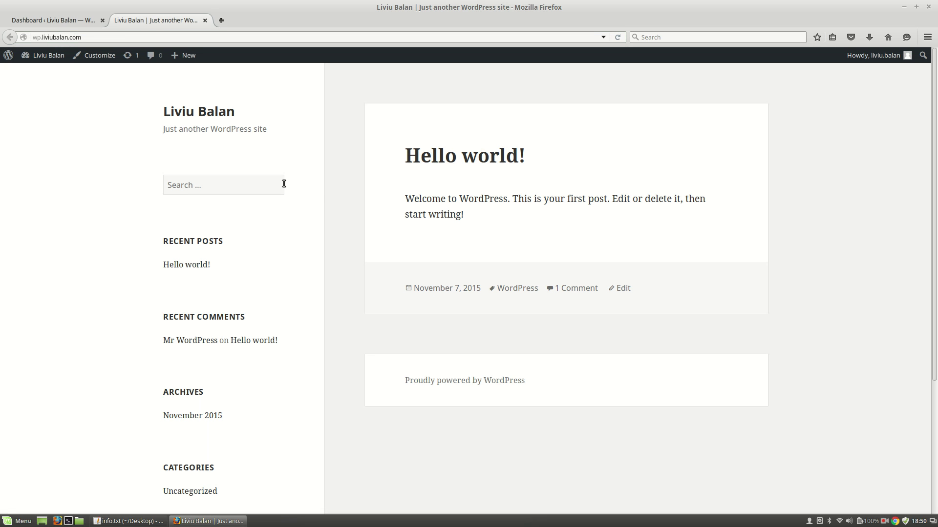
{"action": "left_click", "coordinate": [58, 19]}
Hide the gedit notes and open Settings > Permalinks in the WordPress admin.
{"action": "left_click", "coordinate": [129, 521]}
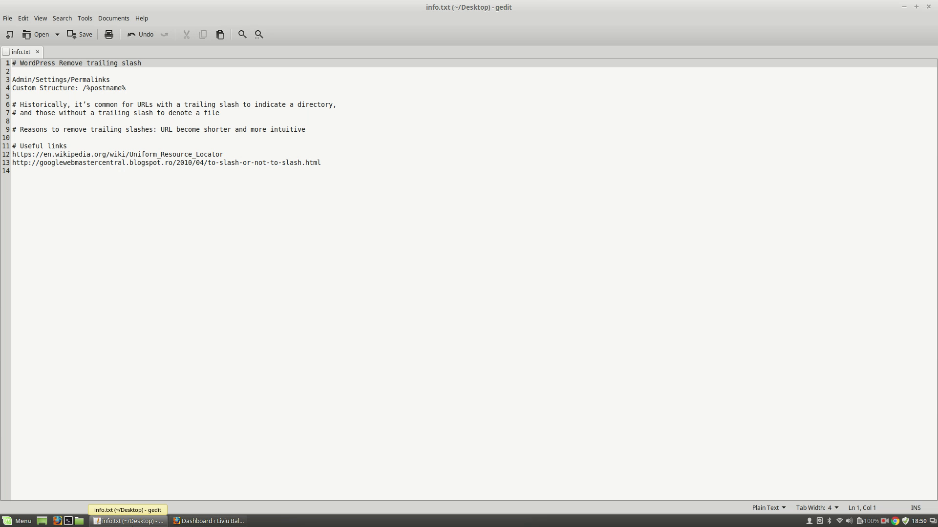
{"action": "left_click", "coordinate": [129, 521]}
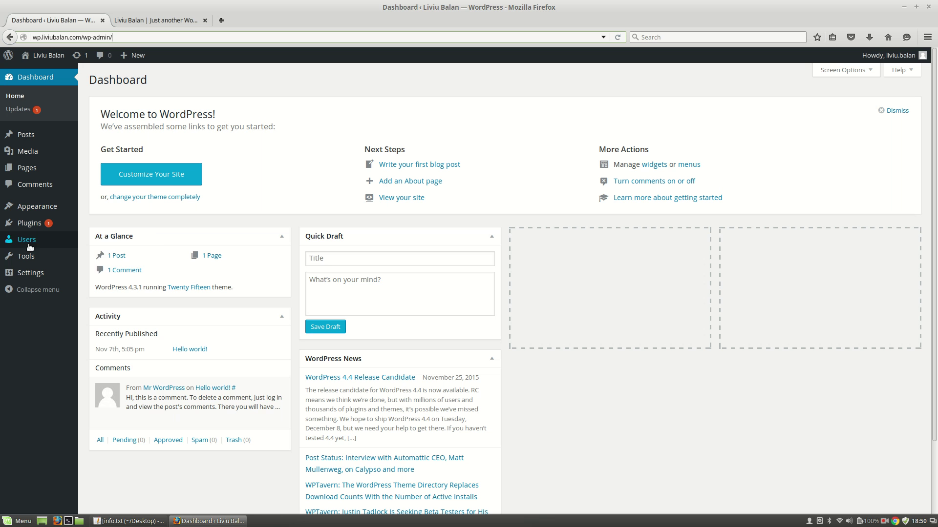
{"action": "mouse_move", "coordinate": [30, 273]}
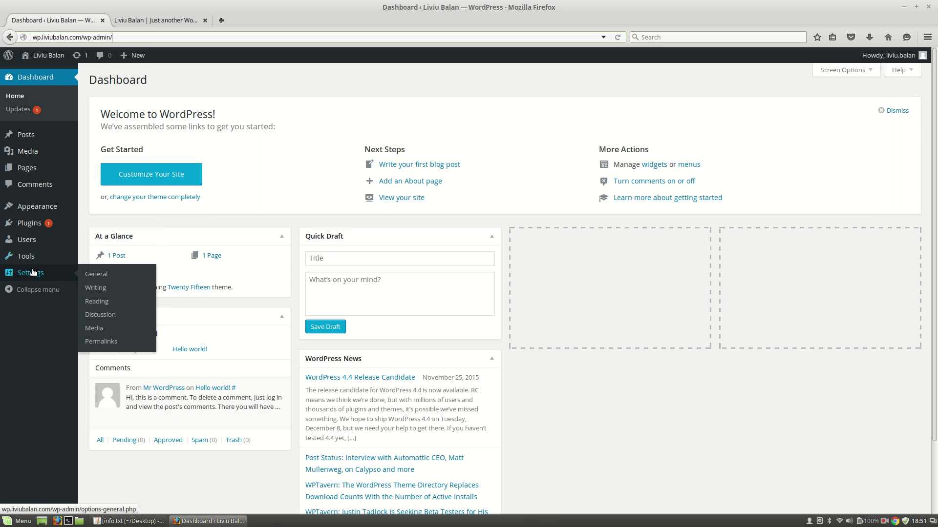
{"action": "left_click", "coordinate": [104, 342]}
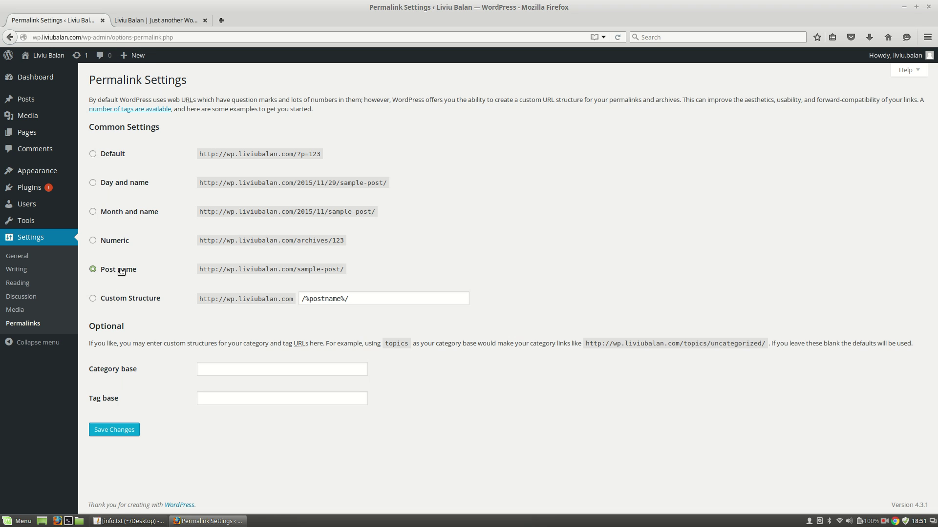
Open the Hello world! post from the front page and highlight its hello-world/ address ending.
{"action": "left_click", "coordinate": [145, 21]}
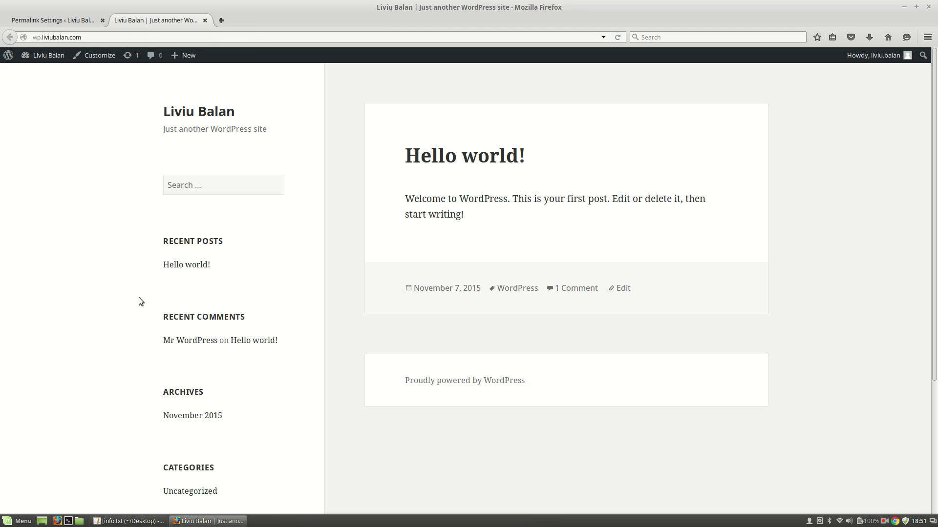
{"action": "left_click", "coordinate": [183, 267]}
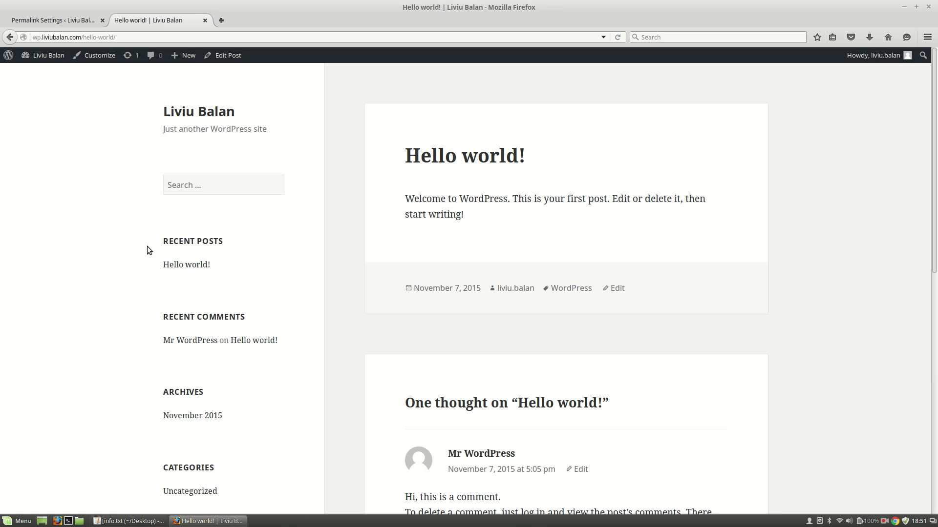
{"action": "left_click", "coordinate": [83, 37]}
{"action": "left_click_drag", "start_coordinate": [84, 37], "coordinate": [136, 38]}
{"action": "left_click", "coordinate": [87, 177]}
Change the permalink Custom Structure to /%postname% with no trailing slash and save.
{"action": "left_click", "coordinate": [74, 18]}
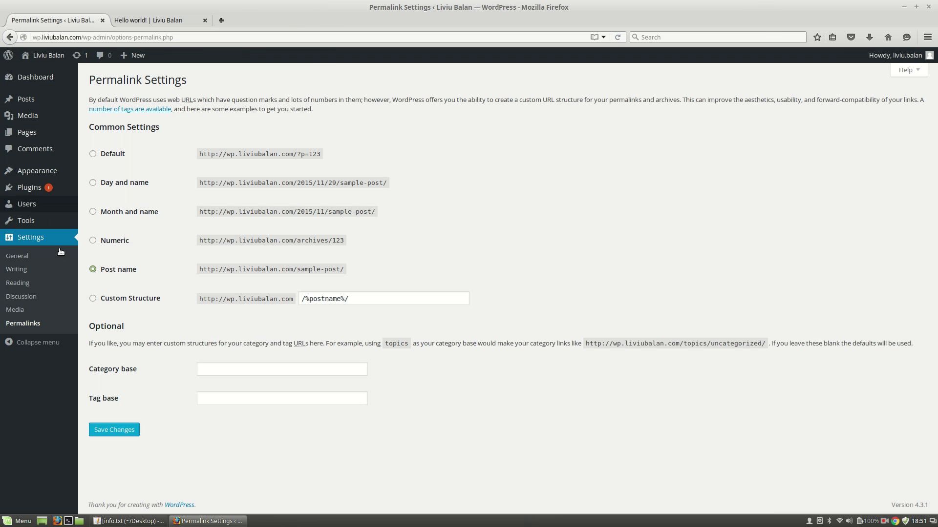
{"action": "left_click", "coordinate": [103, 299]}
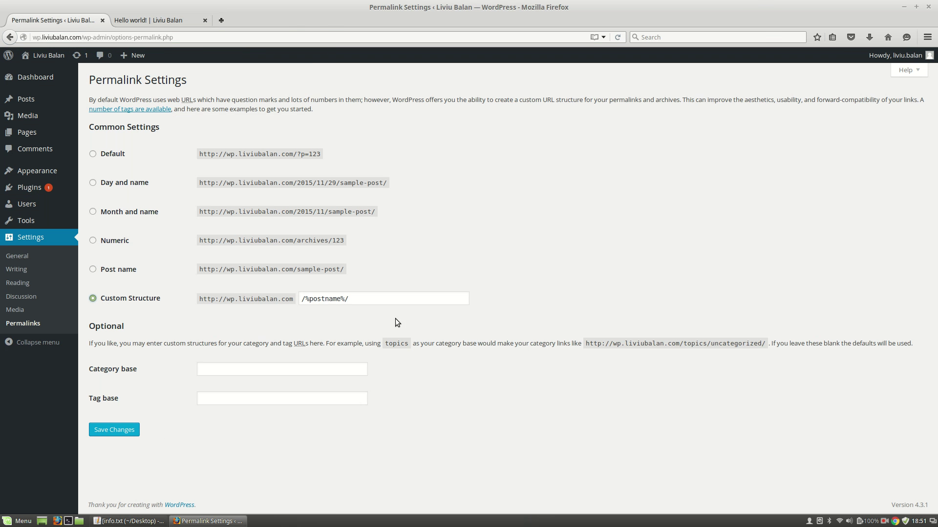
{"action": "left_click", "coordinate": [399, 301]}
{"action": "key", "text": "BackSpace"}
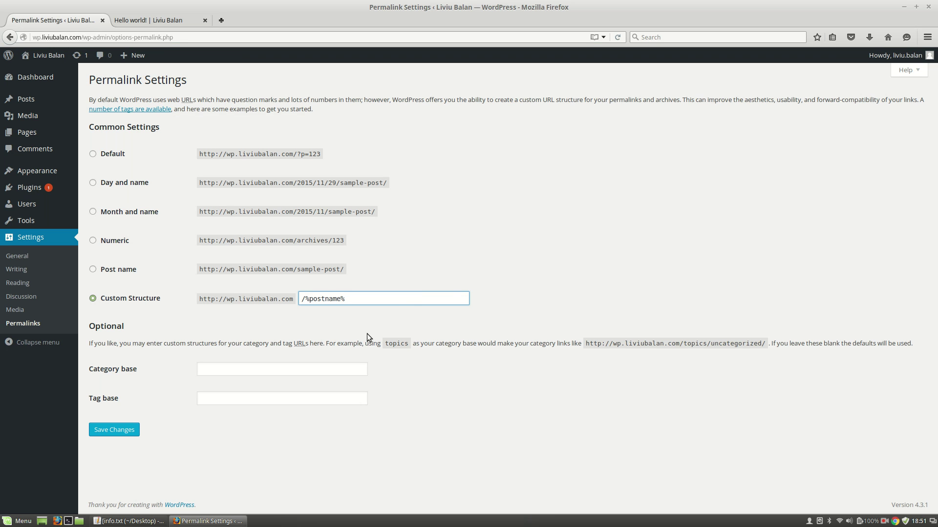
{"action": "left_click", "coordinate": [114, 431]}
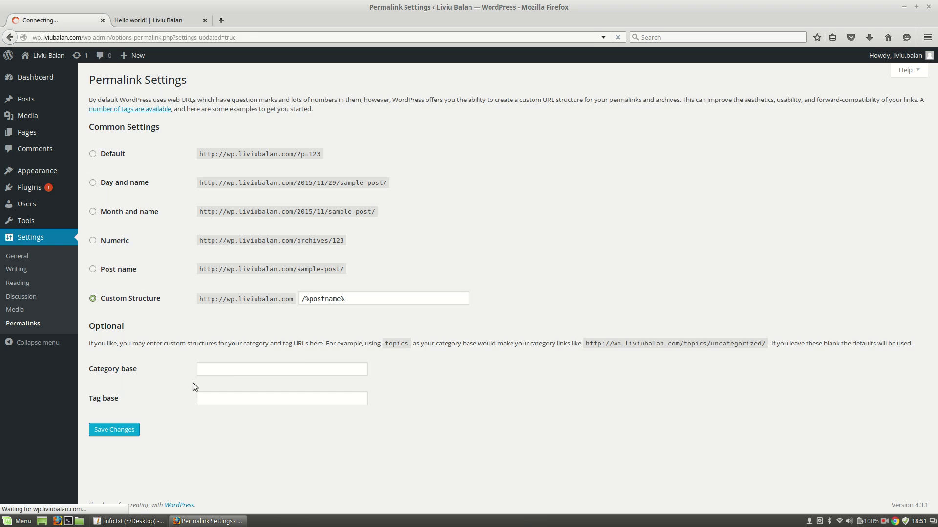
Reload the Hello world! post and check that its address now ends in hello-world.
{"action": "left_click", "coordinate": [142, 20]}
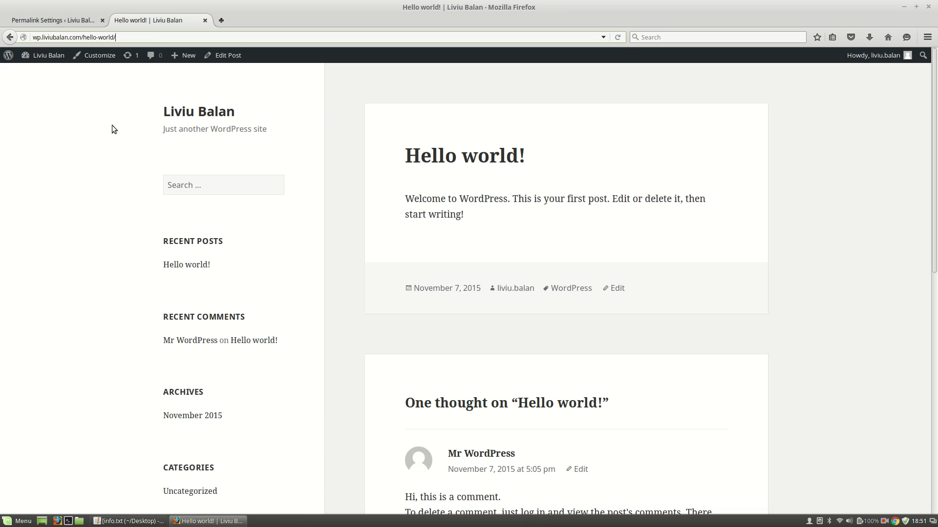
{"action": "left_click", "coordinate": [618, 37]}
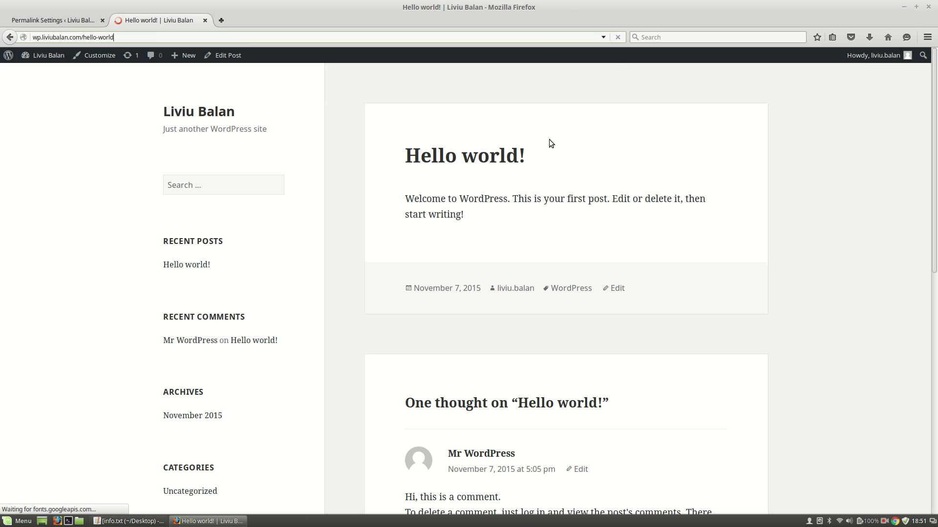
{"action": "left_click_drag", "start_coordinate": [86, 38], "coordinate": [119, 37]}
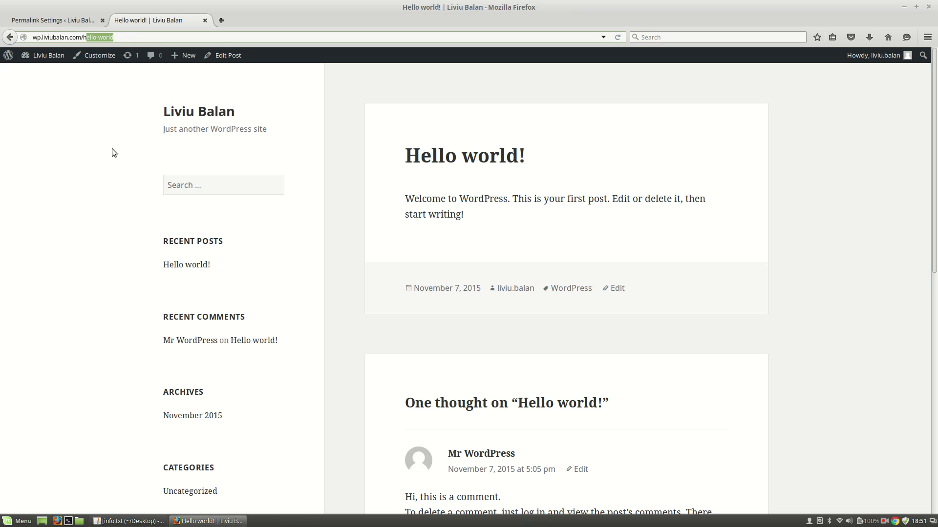
{"action": "left_click_drag", "start_coordinate": [83, 38], "coordinate": [133, 40]}
{"action": "left_click", "coordinate": [111, 151]}
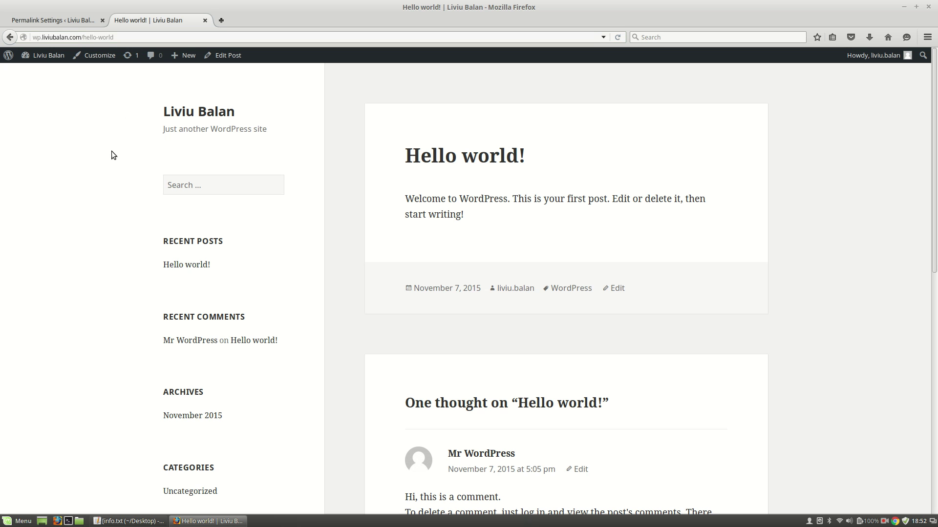
Reopen the post from Recent Posts to confirm the /hello-world ending, then return to info.txt.
{"action": "left_click", "coordinate": [186, 266]}
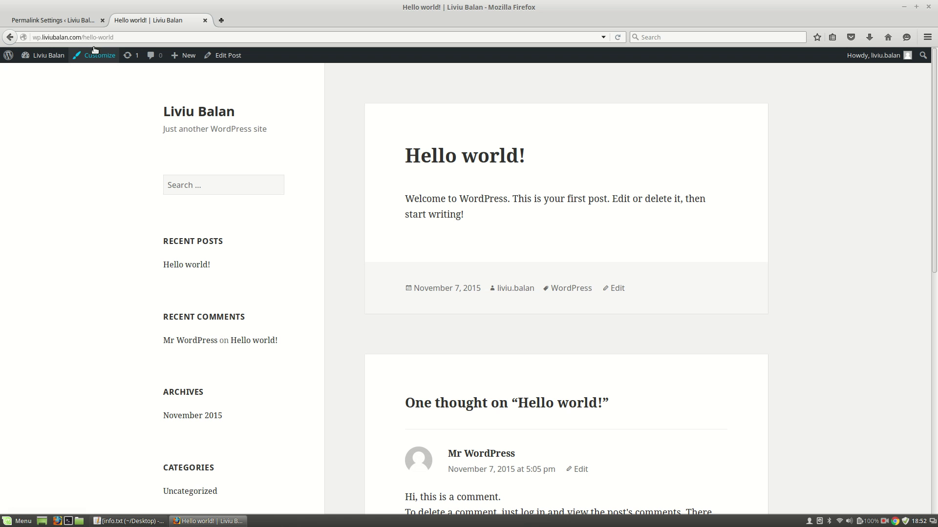
{"action": "left_click_drag", "start_coordinate": [81, 38], "coordinate": [130, 34]}
{"action": "left_click", "coordinate": [141, 36]}
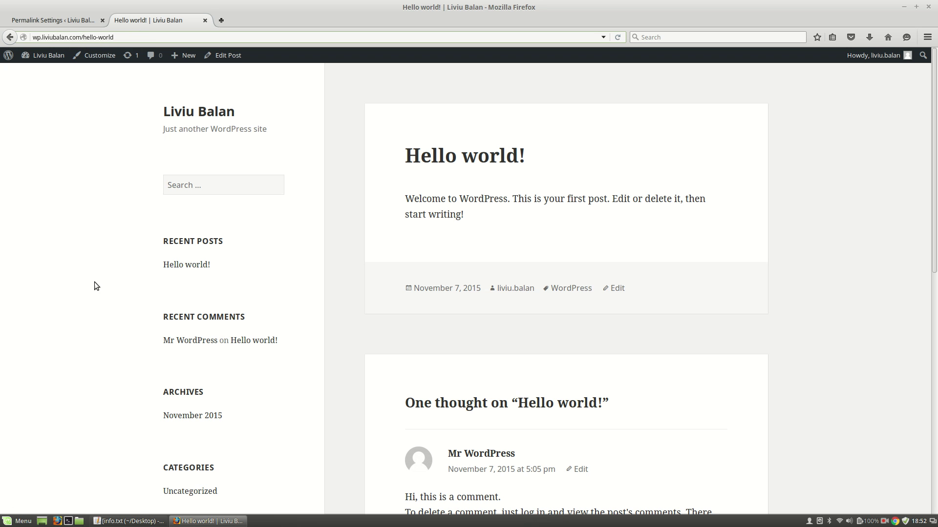
{"action": "left_click", "coordinate": [129, 521]}
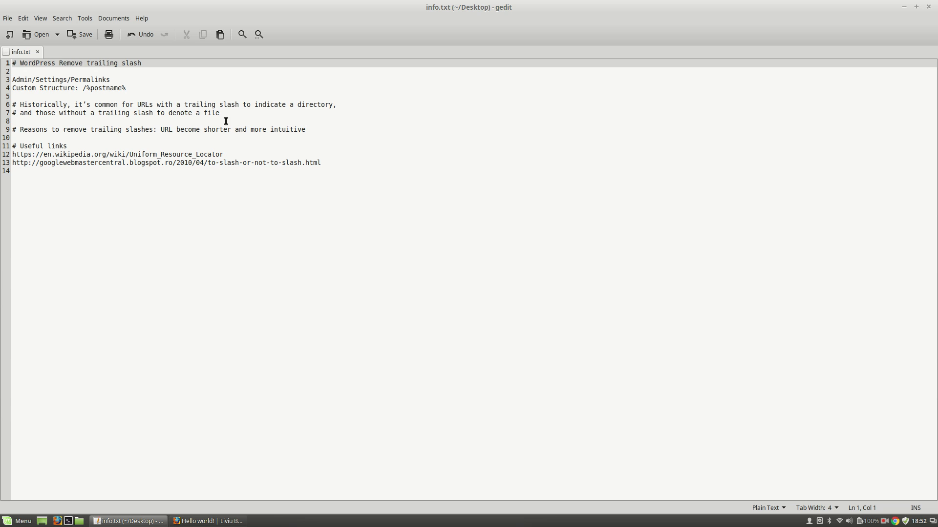
Review the trailing-slash history notes in info.txt and select the Wikipedia link on line 12.
{"action": "left_click_drag", "start_coordinate": [226, 121], "coordinate": [20, 104]}
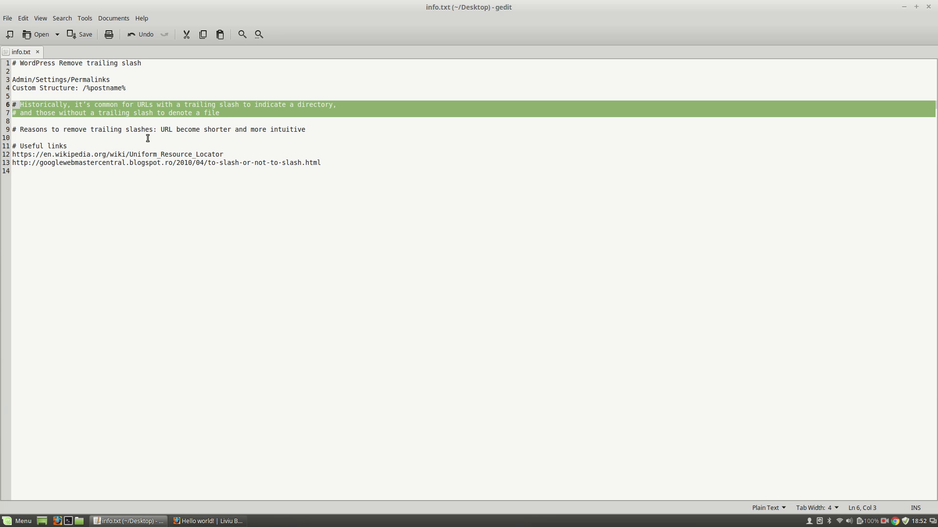
{"action": "left_click", "coordinate": [167, 165]}
{"action": "left_click", "coordinate": [179, 224]}
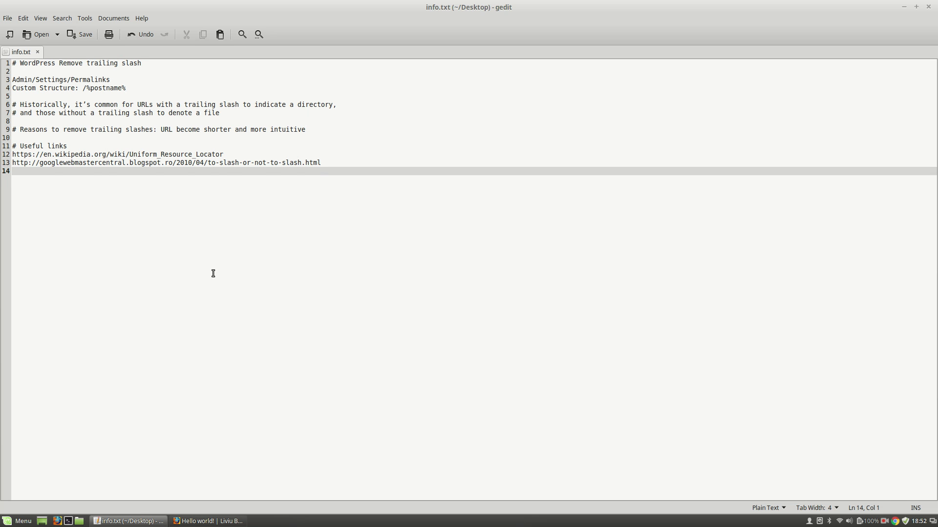
{"action": "left_click_drag", "start_coordinate": [231, 155], "coordinate": [11, 156]}
{"action": "key", "text": "ctrl+c"}
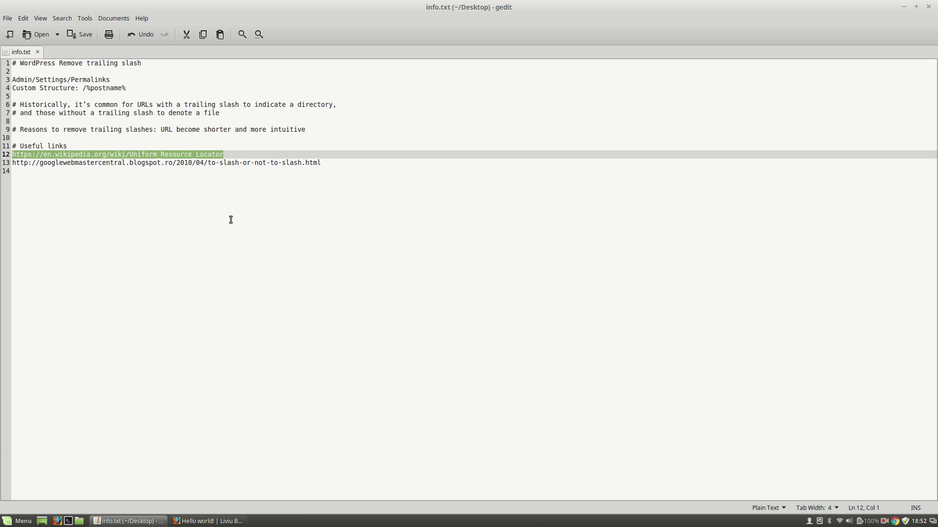
Load the copied Wikipedia Uniform Resource Locator link in a new Firefox tab.
{"action": "key", "text": "alt+Tab"}
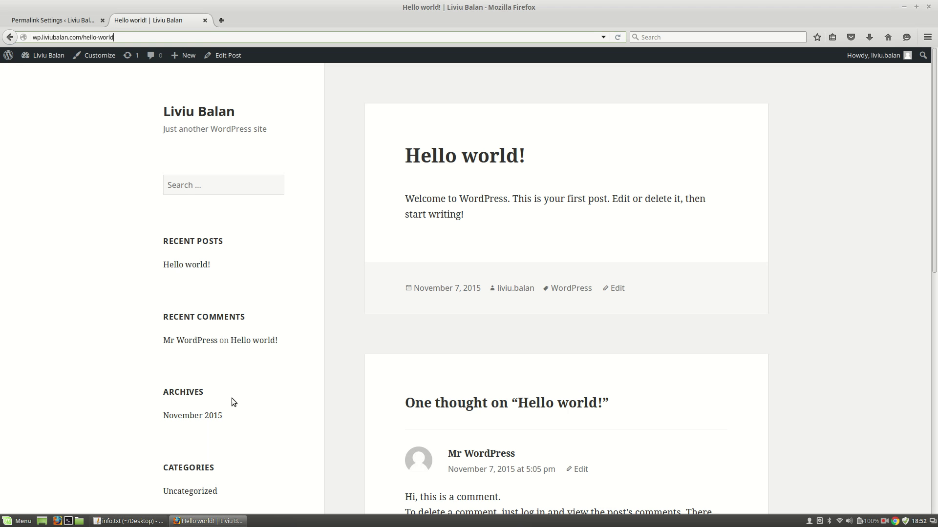
{"action": "left_click", "coordinate": [222, 27]}
{"action": "key", "text": "ctrl+v"}
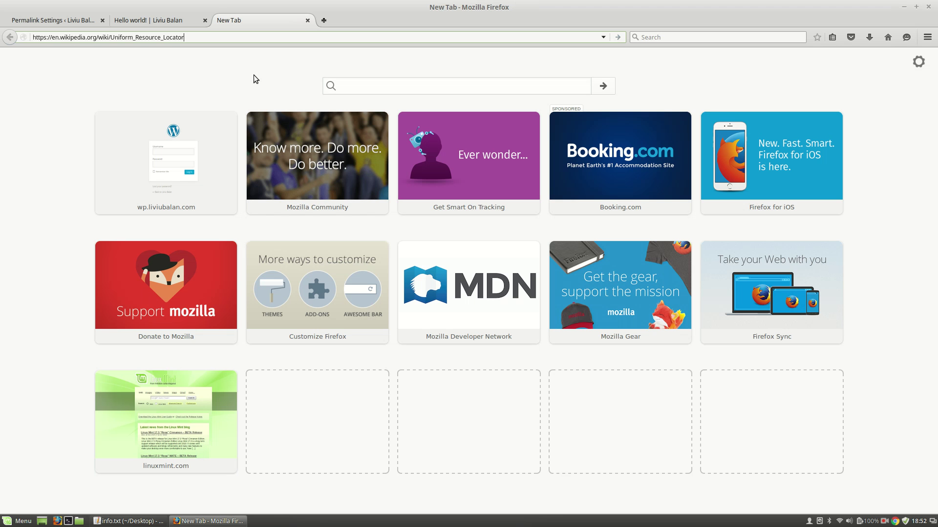
{"action": "key", "text": "Return"}
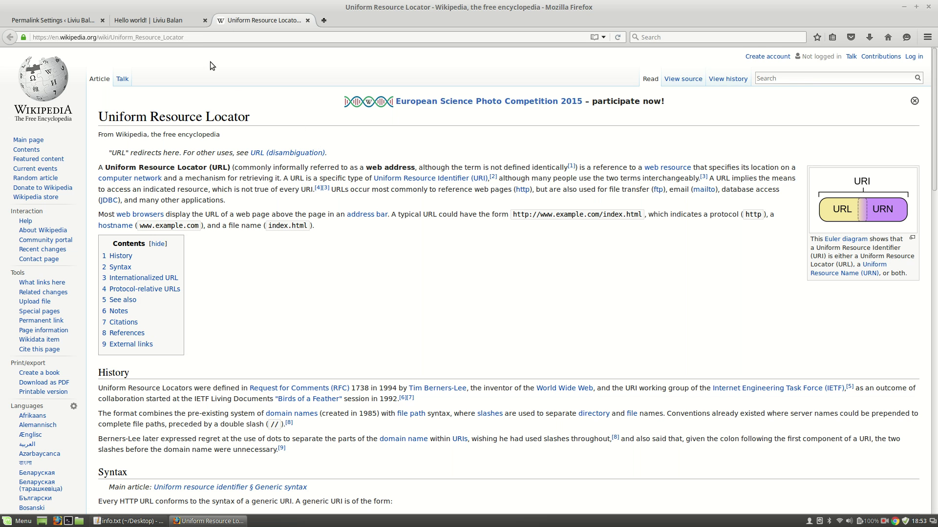
{"action": "left_click", "coordinate": [193, 38]}
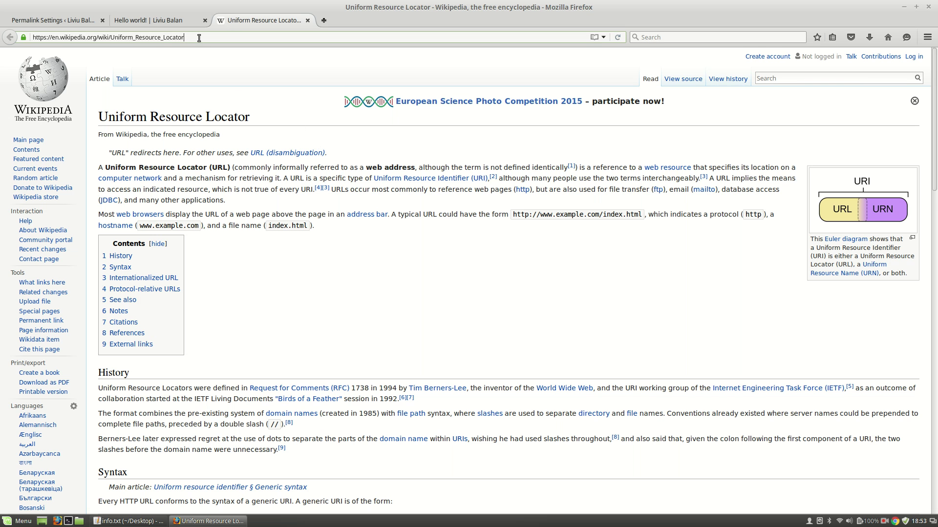
Bring info.txt to the front, clear the link selection and place the cursor on line 5.
{"action": "left_click", "coordinate": [148, 522]}
{"action": "left_click", "coordinate": [339, 389]}
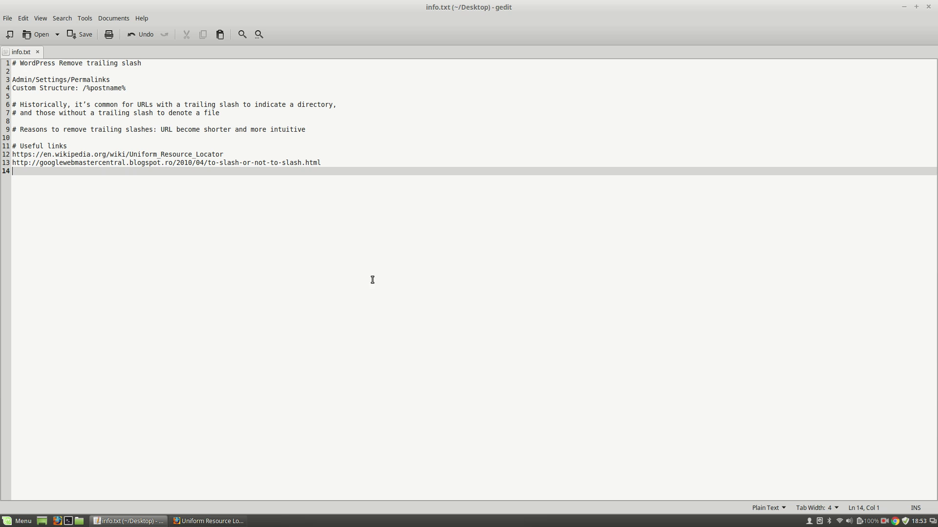
{"action": "left_click", "coordinate": [326, 95]}
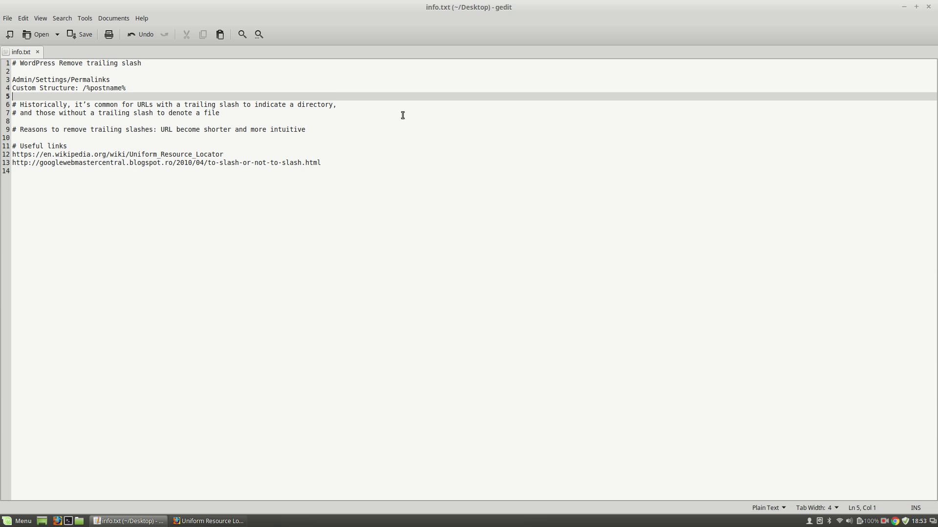